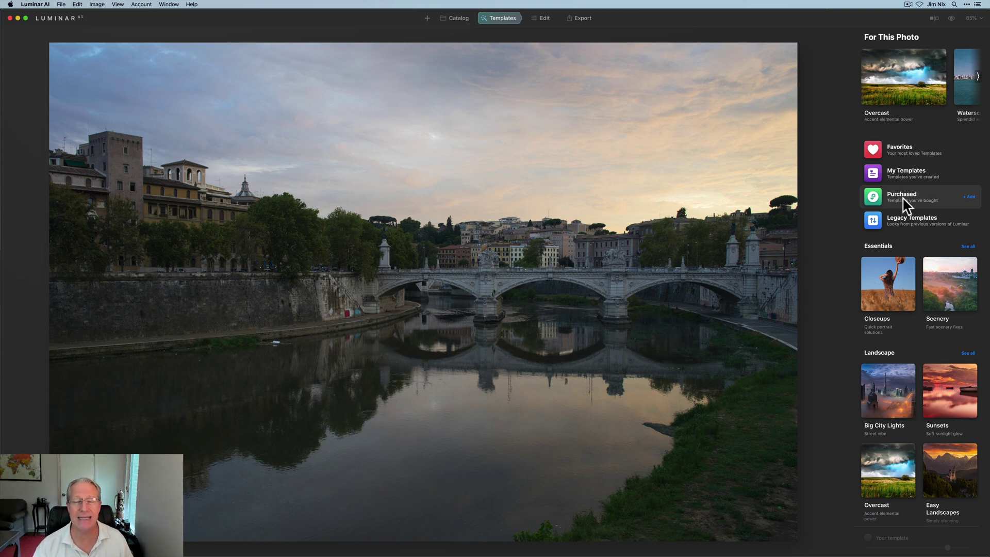
- Show the Purchased templates, where The Carbon Collection is the only installed purchase
click(906, 207)
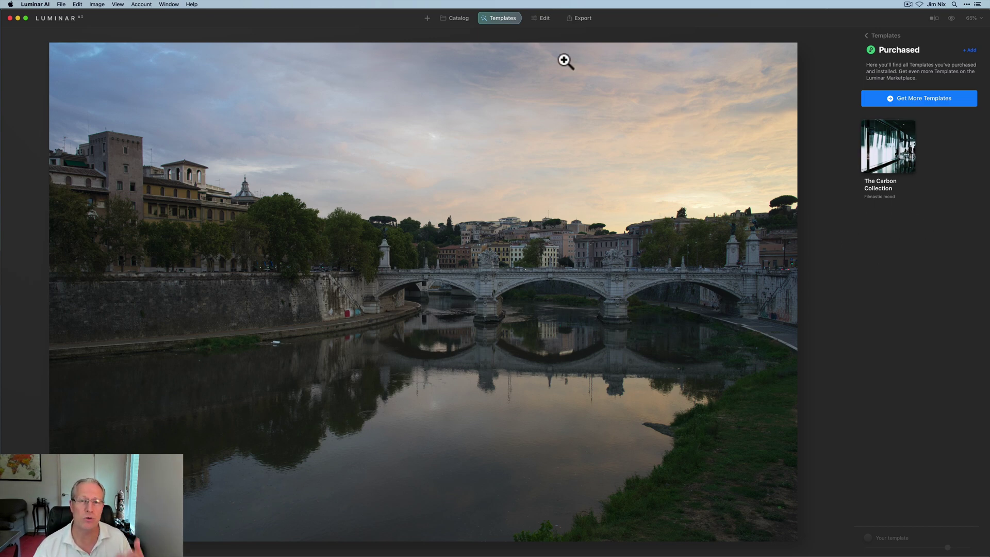
- Switch the bridge photo to Edit and expand the Dodge & Burn tool at its defaults
click(542, 18)
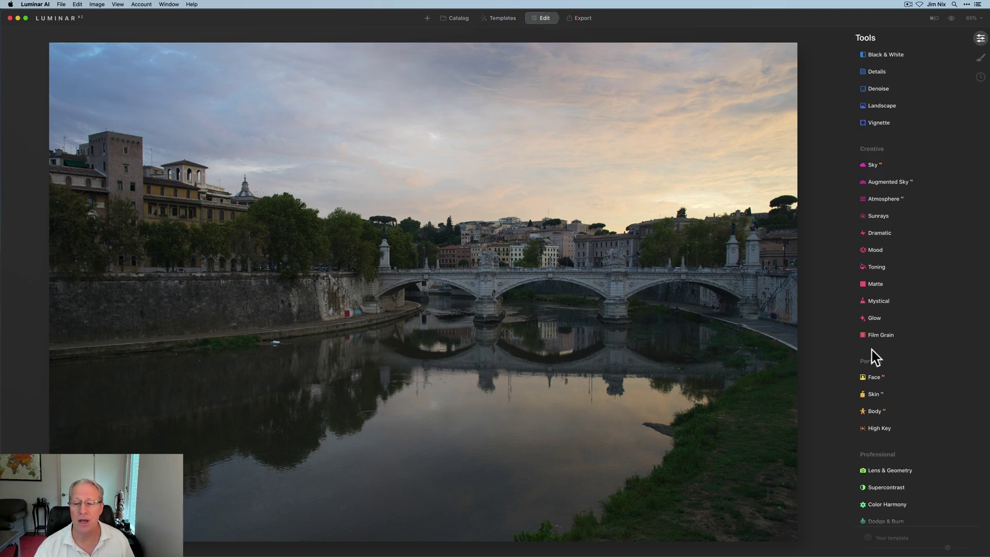
scroll(875, 357, down, 3)
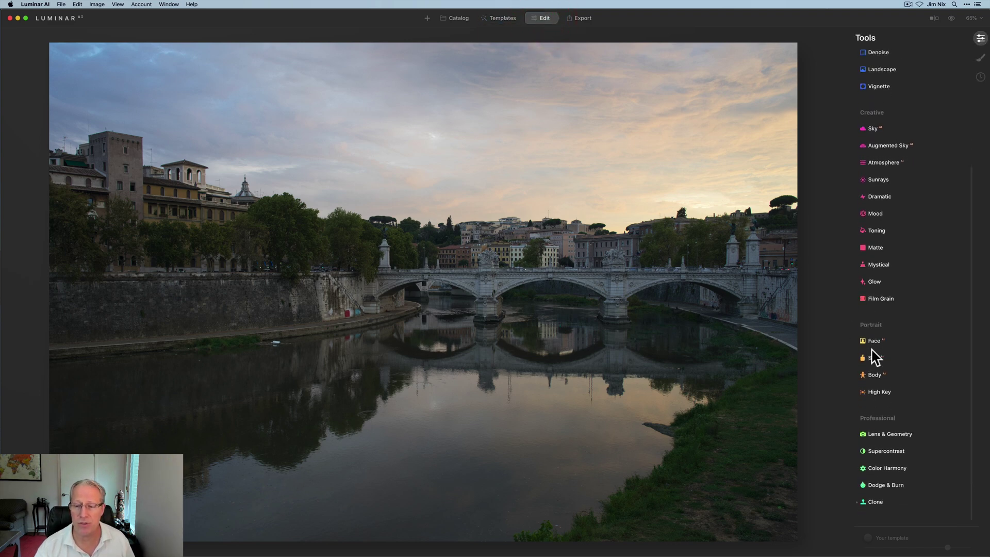
click(898, 494)
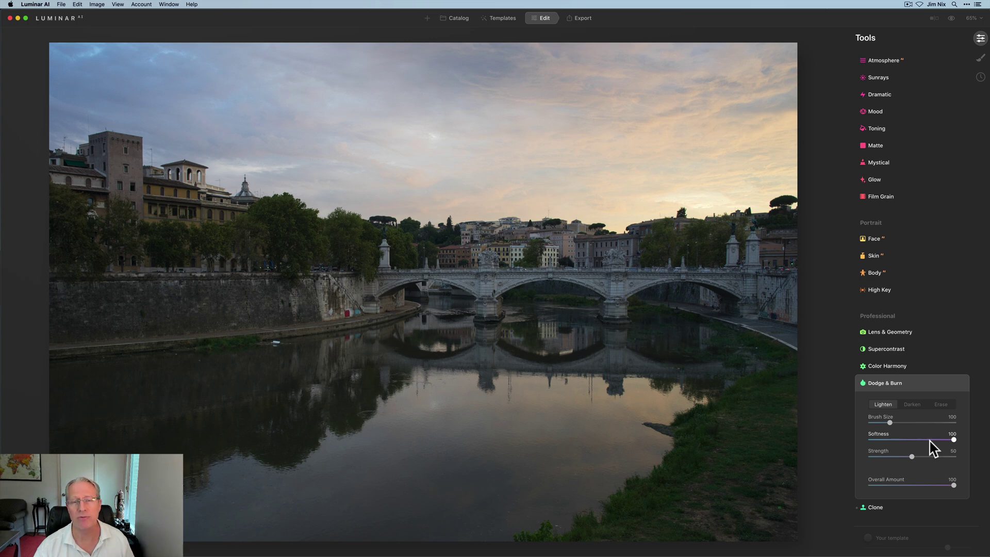
scroll(891, 150, up, 5)
click(890, 151)
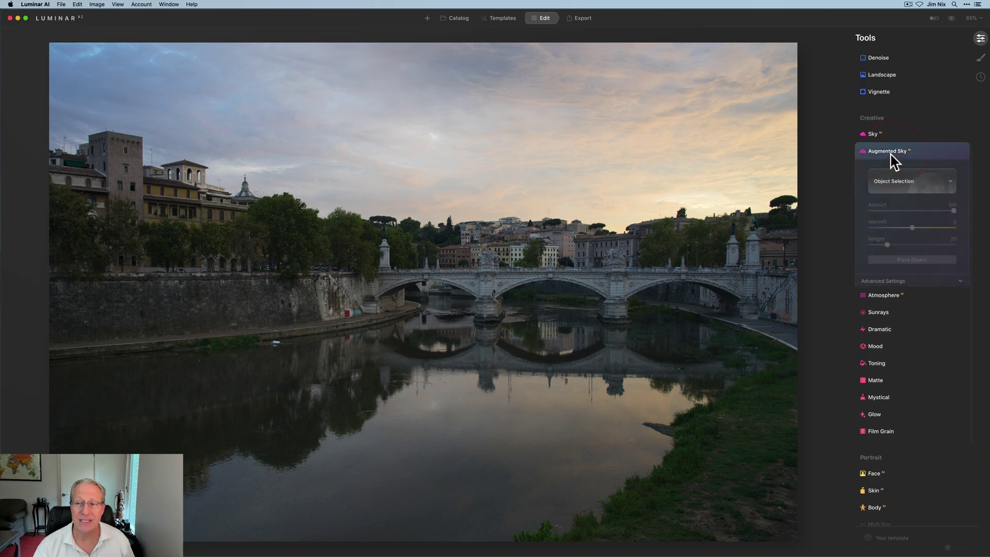
click(901, 189)
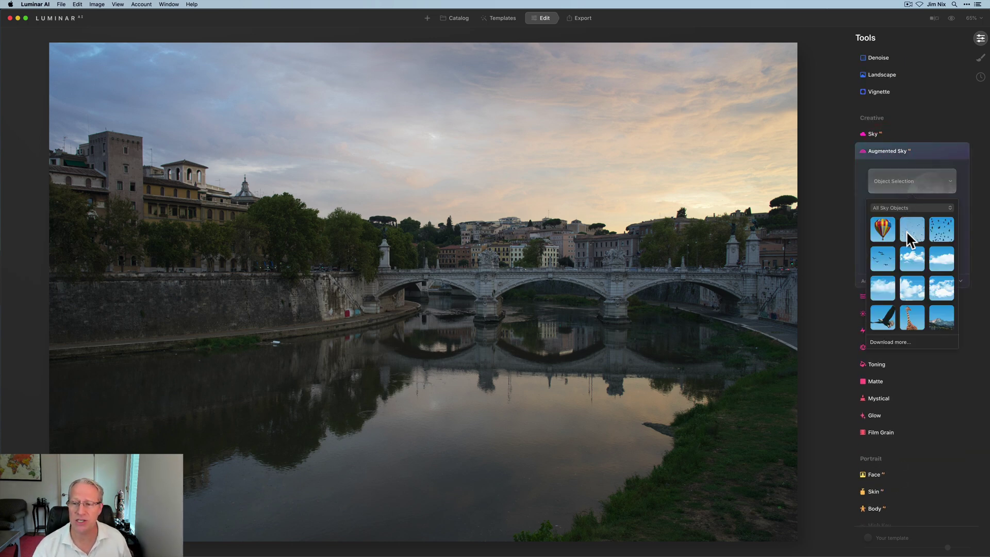
scroll(905, 237, down, 4)
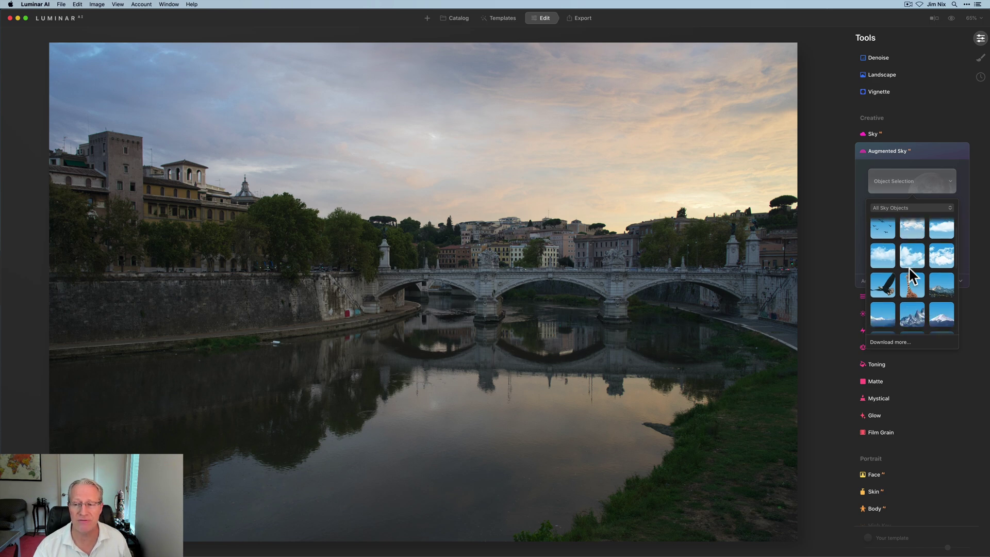
scroll(911, 275, down, 2)
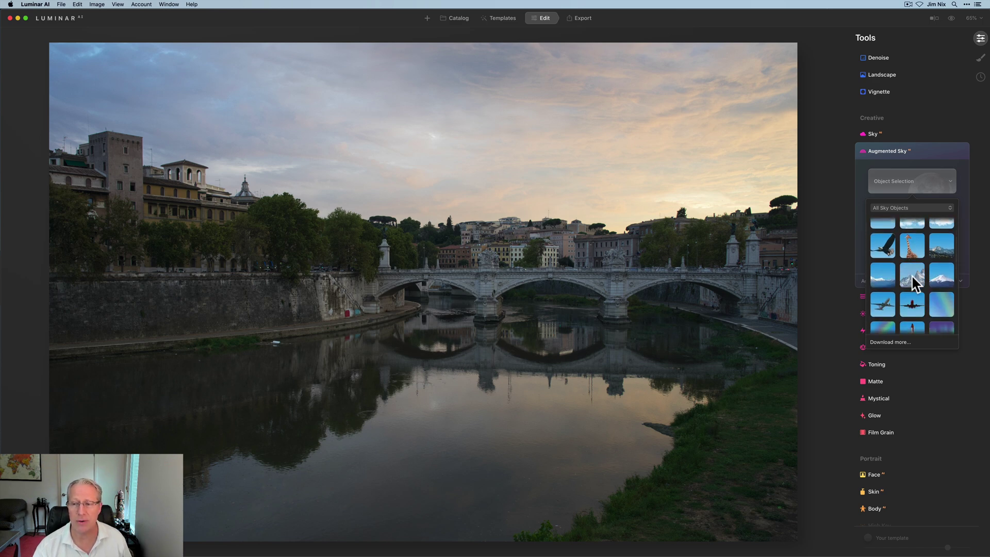
click(915, 279)
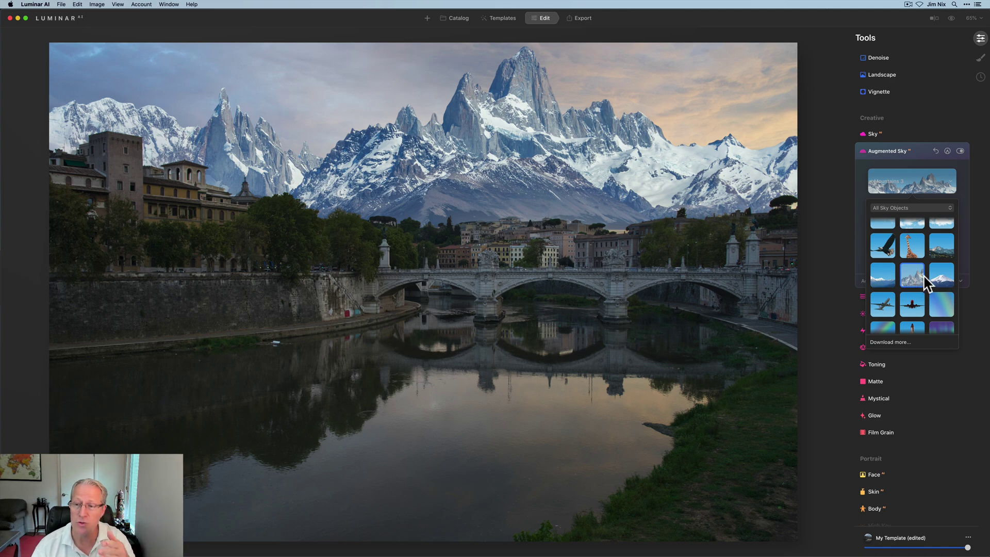
click(907, 192)
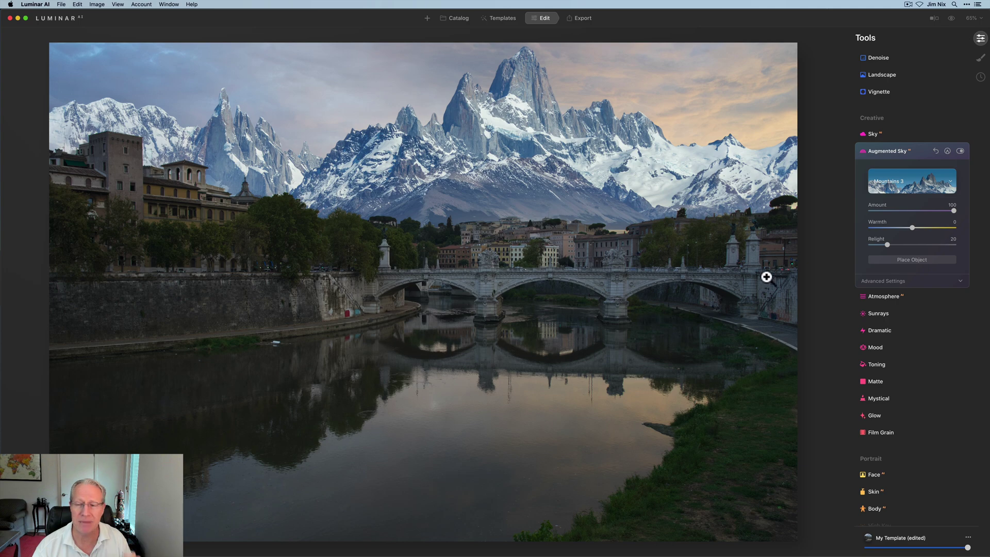
click(936, 153)
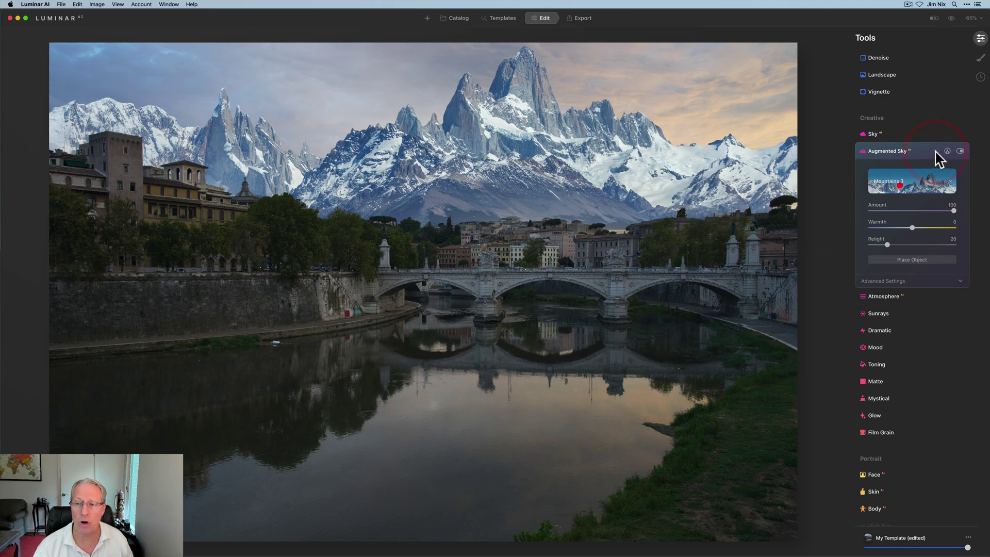
click(899, 185)
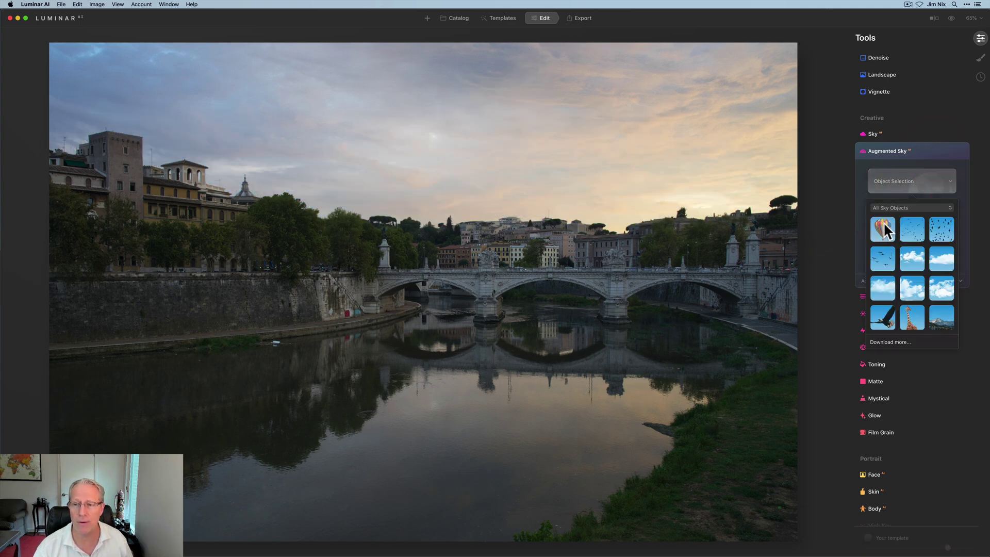
click(882, 228)
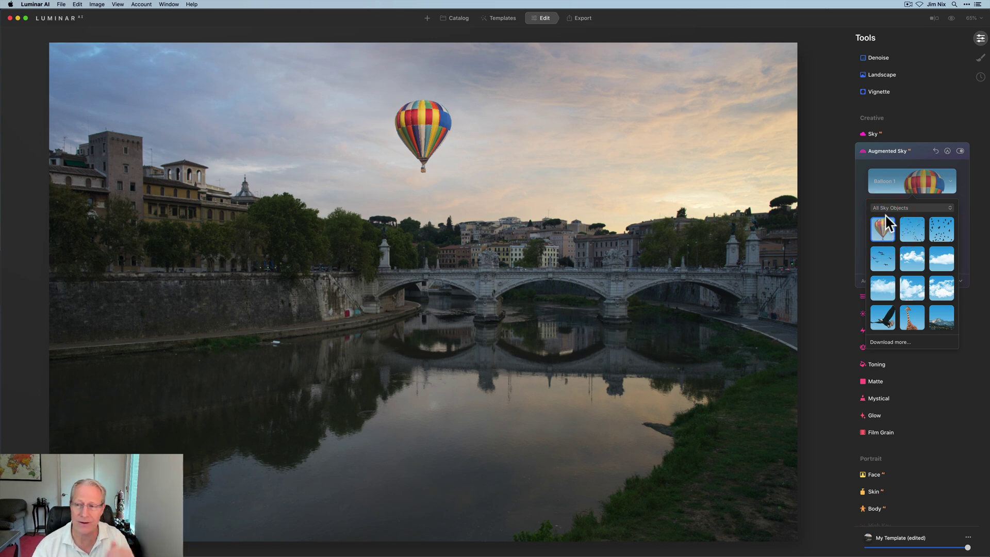
click(935, 151)
click(922, 153)
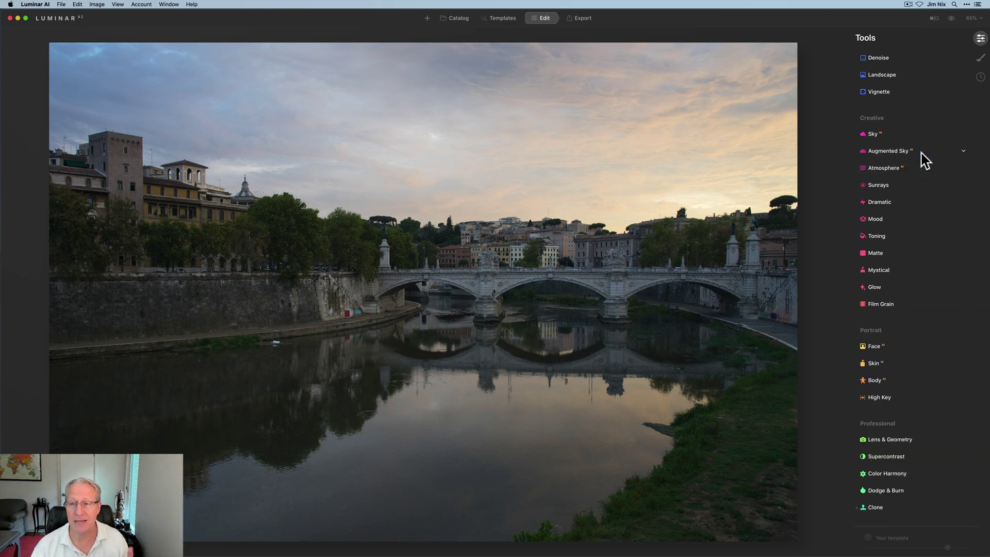
- Expand the Sky replacement tool in the Creative section
click(885, 134)
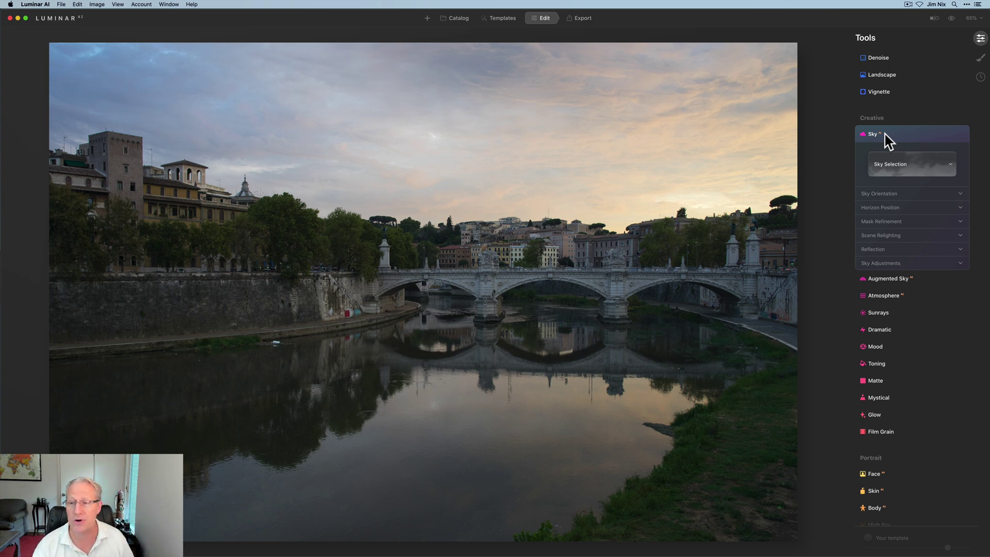
- Apply the Suess-Desert-Sunset-44 sky, then toggle it off and back on to compare
click(899, 170)
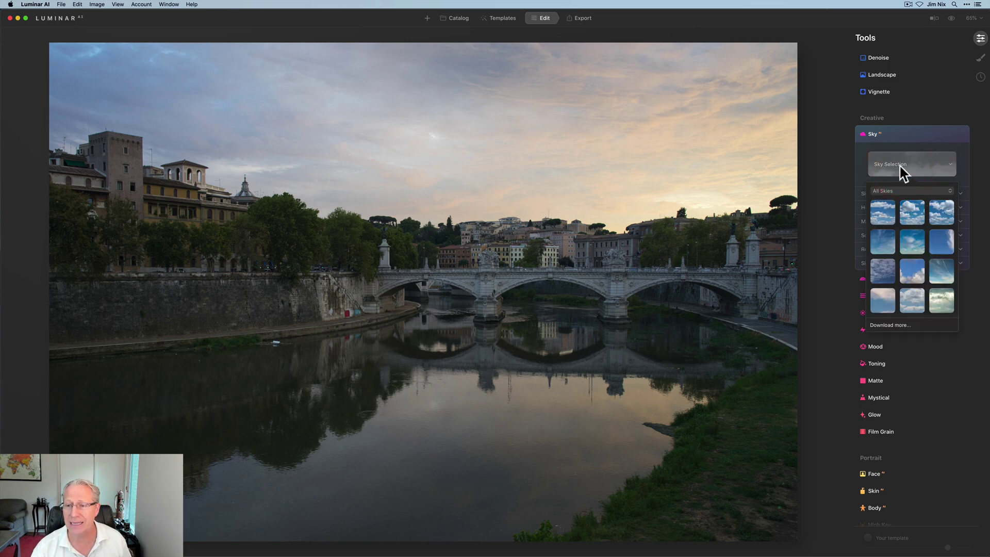
scroll(905, 261, down, 5)
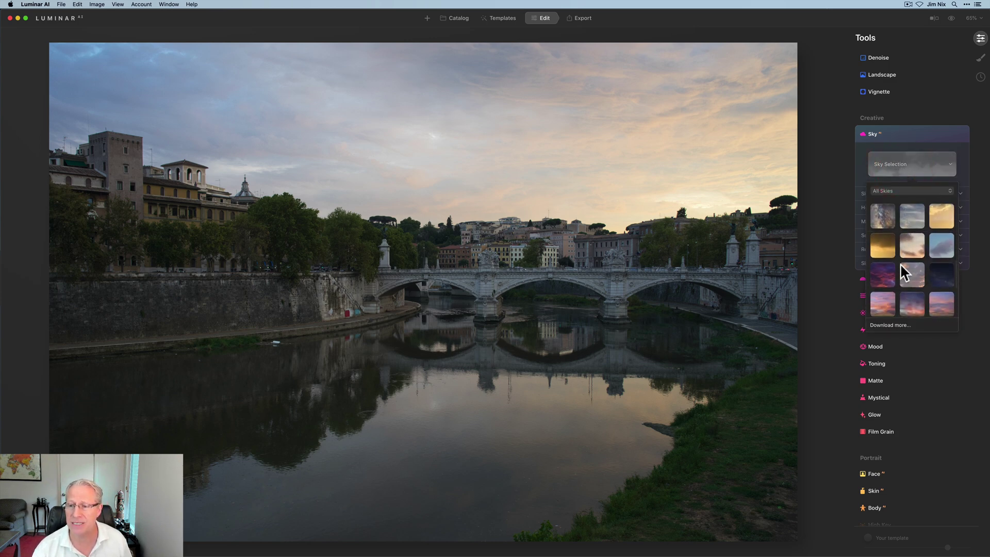
click(884, 274)
click(902, 165)
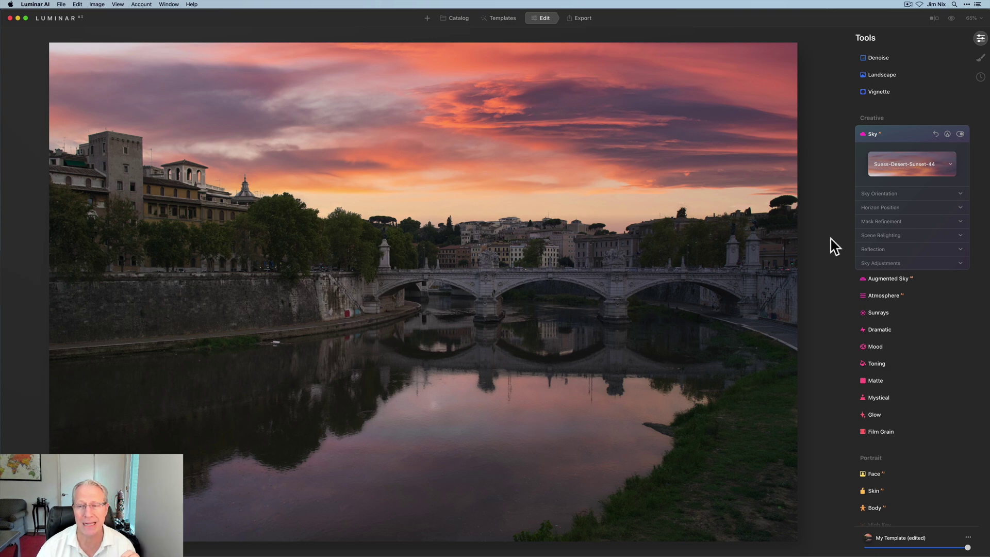
click(960, 134)
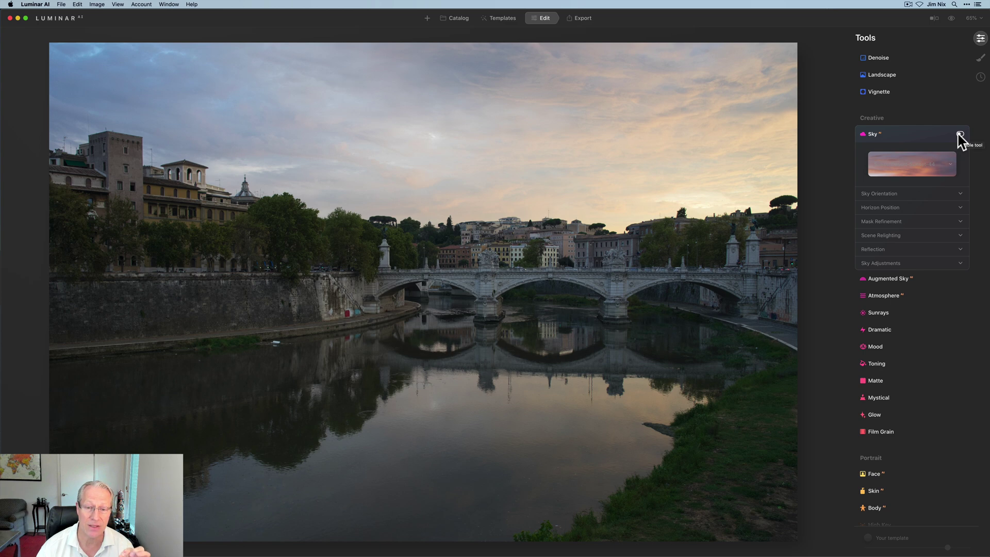
click(960, 134)
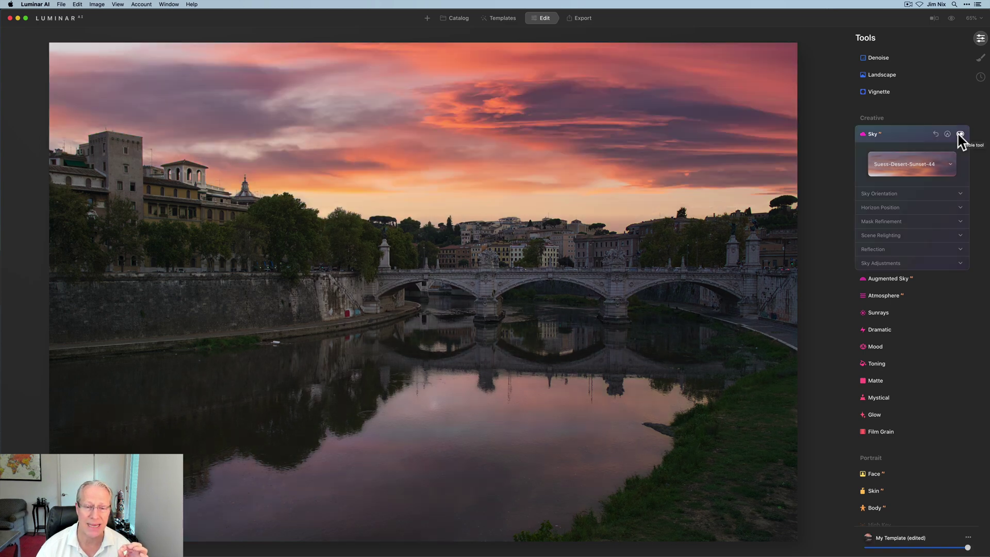
- Try the Suess-Cloud-Sky_088 and Sunset Clouds 2 skies, then return to Suess-Desert-Sunset-44
click(960, 134)
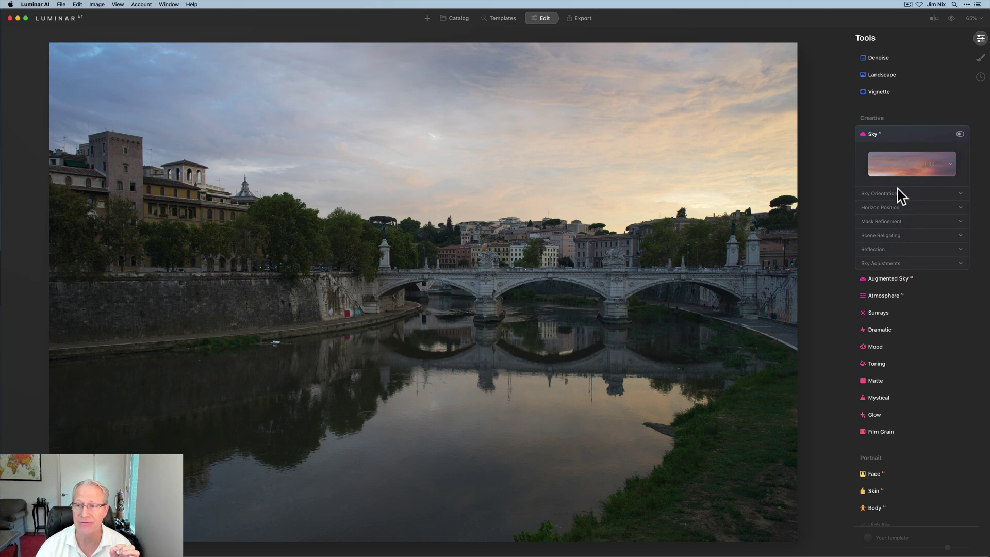
click(905, 163)
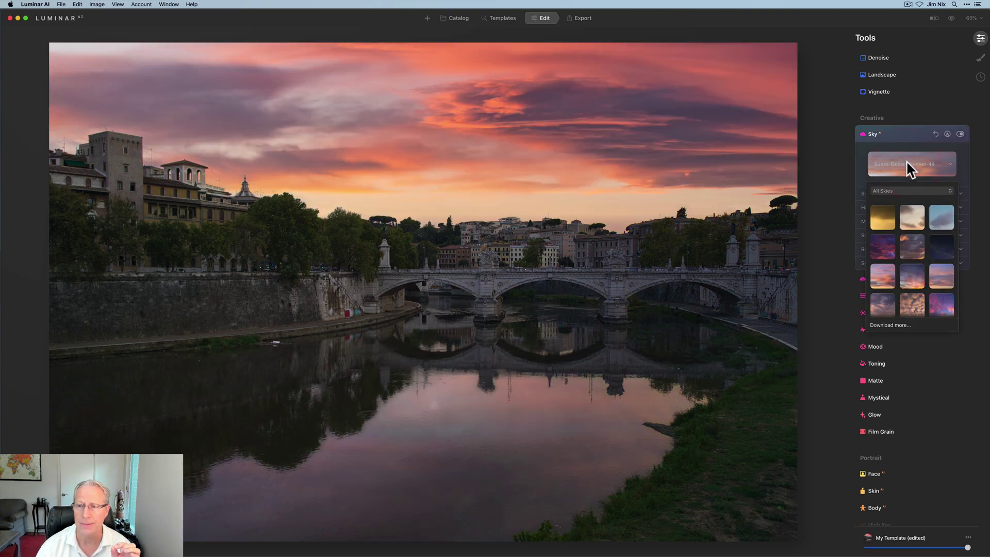
click(933, 240)
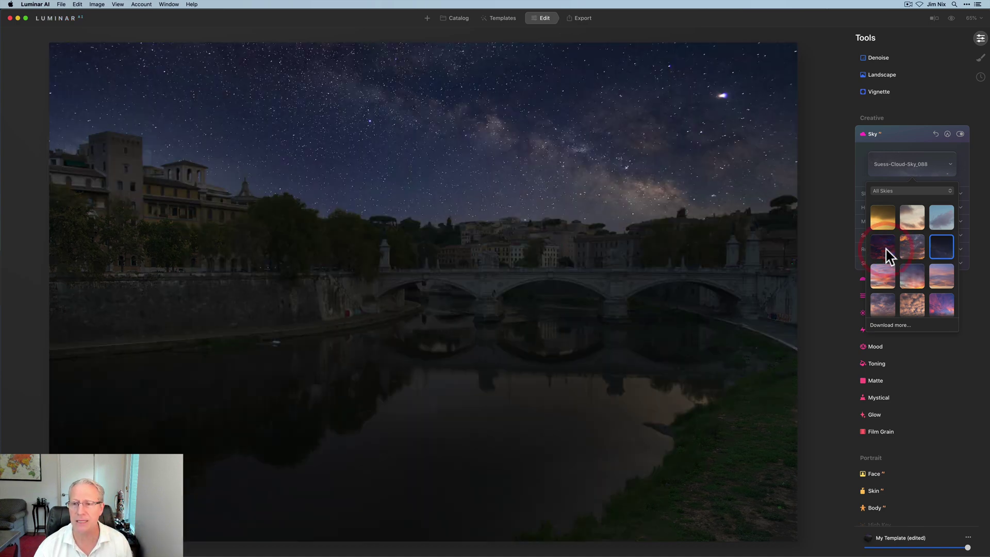
click(884, 251)
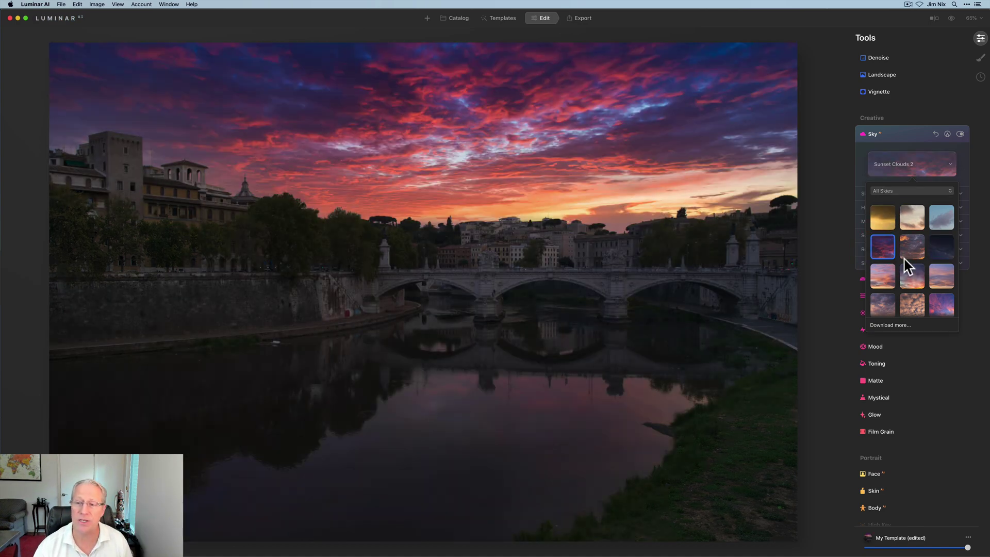
scroll(908, 265, down, 1)
click(886, 257)
click(917, 166)
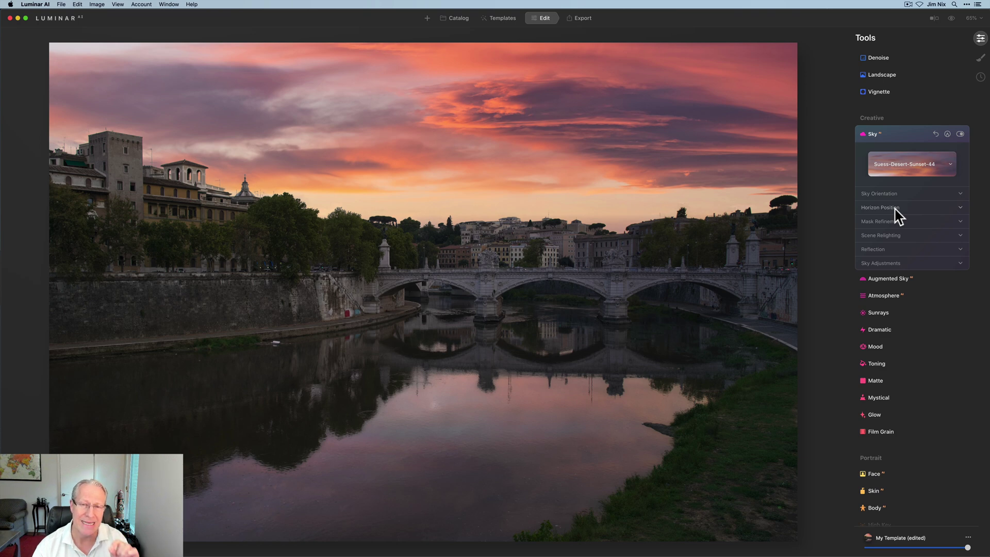
- Set the sky's Horizon Position shift to -15
click(896, 209)
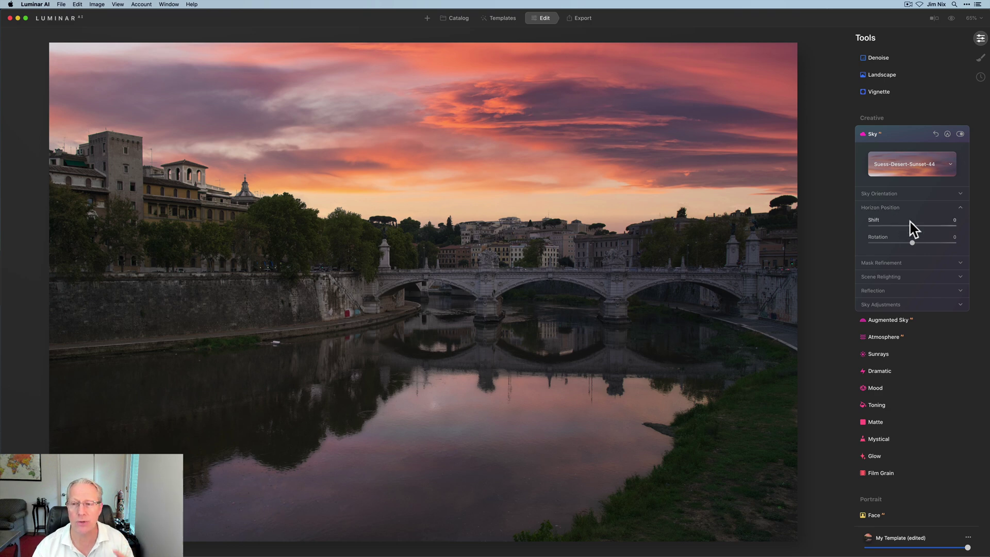
mouse_move(912, 226)
mouse_down()
mouse_move(921, 226)
mouse_move(904, 227)
mouse_up()
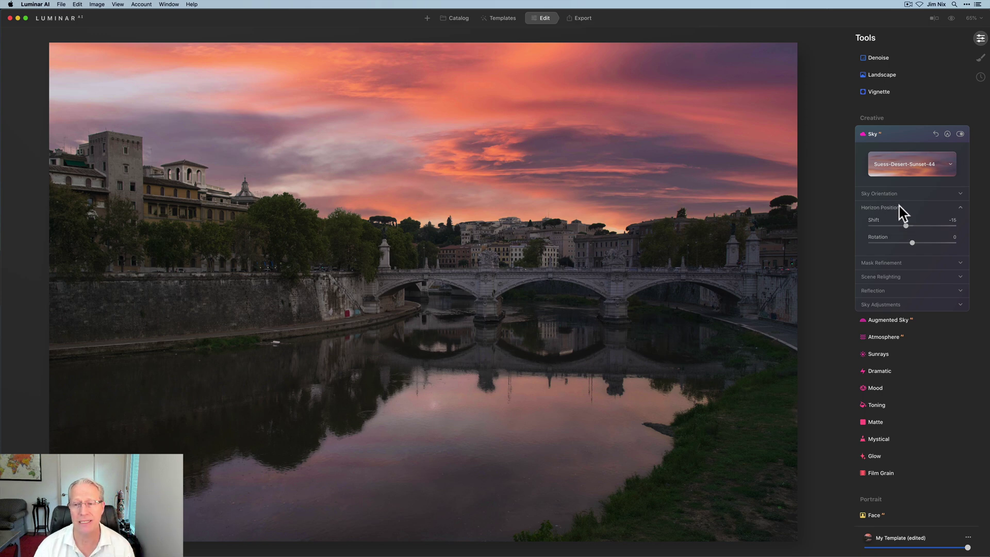
- Place the sky at vertical position -41 and horizontal 0, with horizon shift -14
click(892, 194)
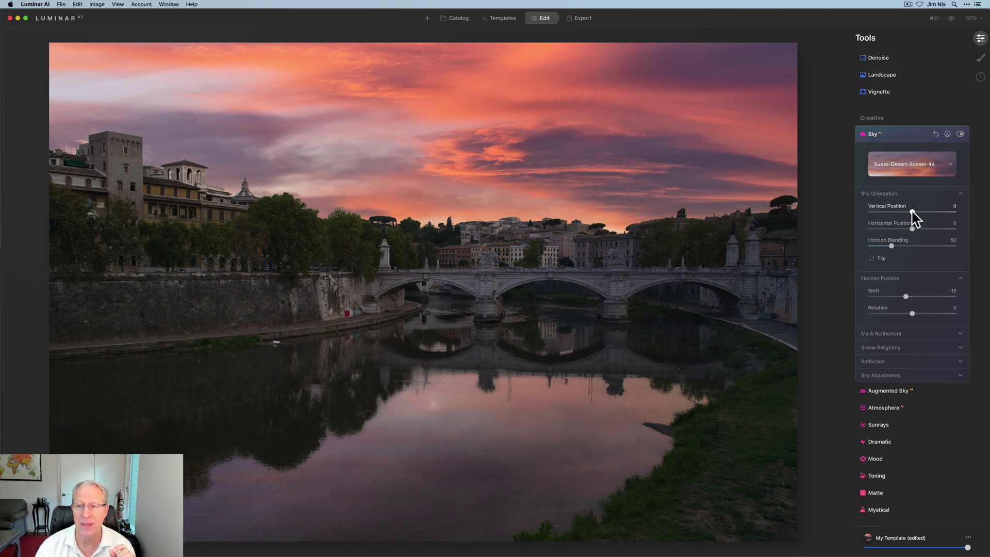
click(910, 197)
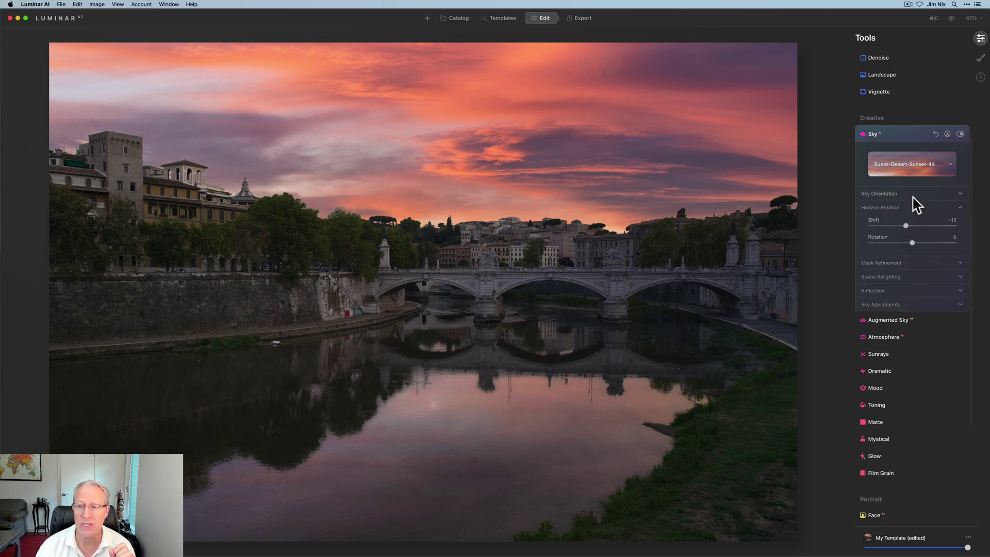
drag(905, 226, 905, 226)
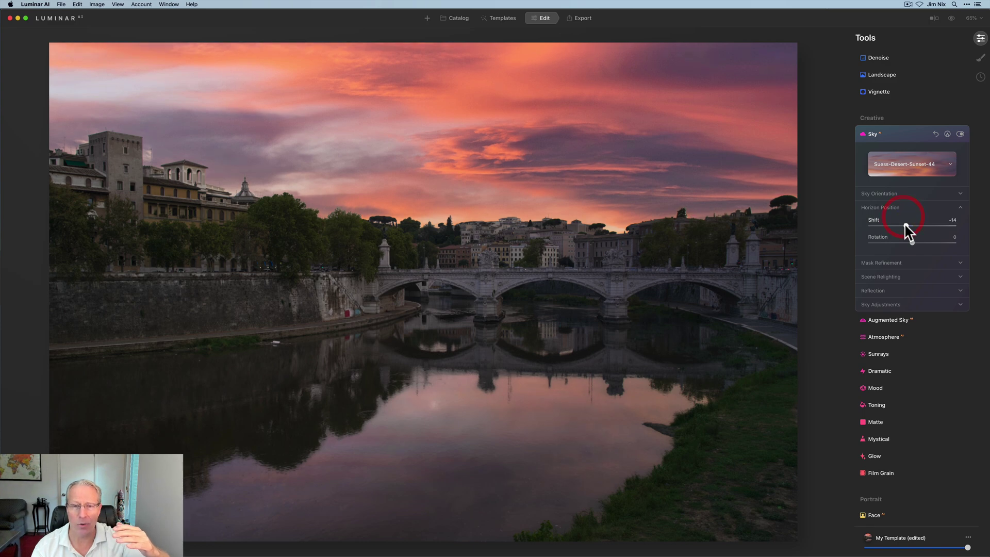
click(896, 194)
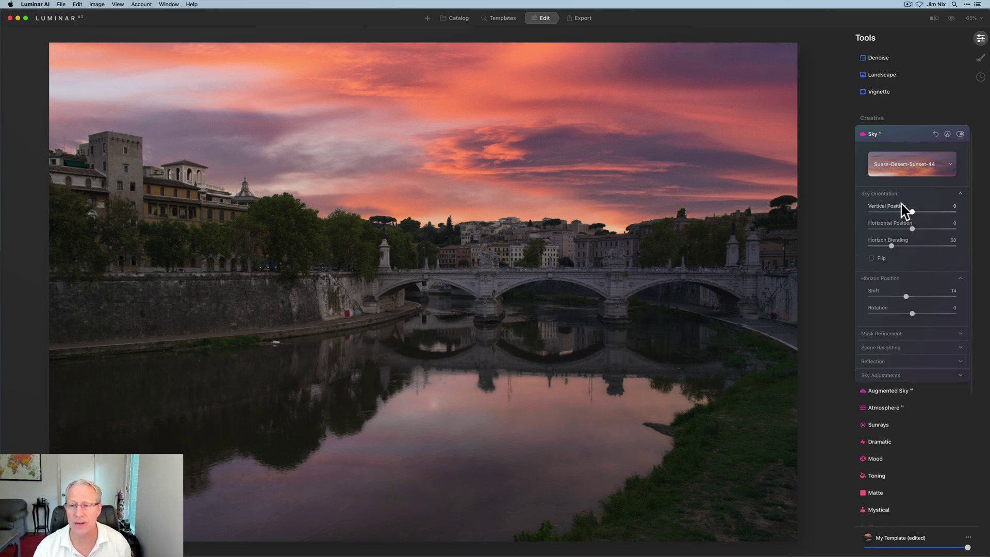
drag(912, 211, 895, 213)
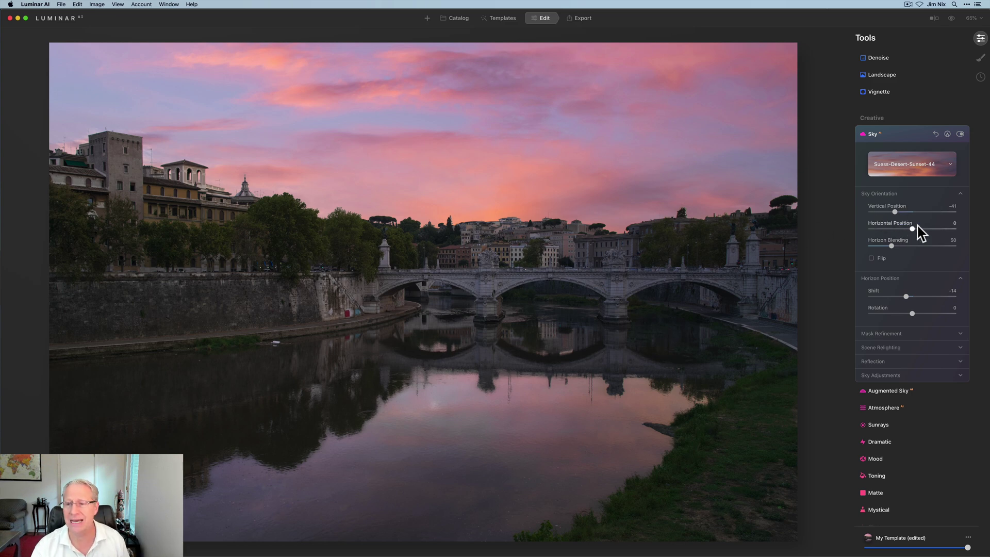
mouse_move(912, 228)
mouse_down()
mouse_move(895, 230)
mouse_move(925, 230)
mouse_move(900, 227)
mouse_up()
double_click(901, 231)
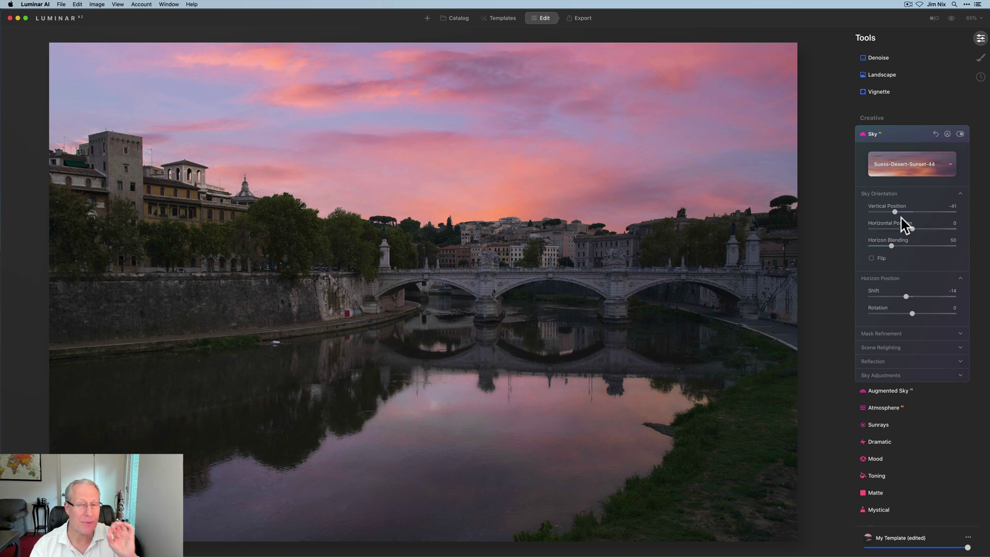
- Open Scene Relighting with Relight Strength at 20 and Relight Saturation reset to 0
click(883, 276)
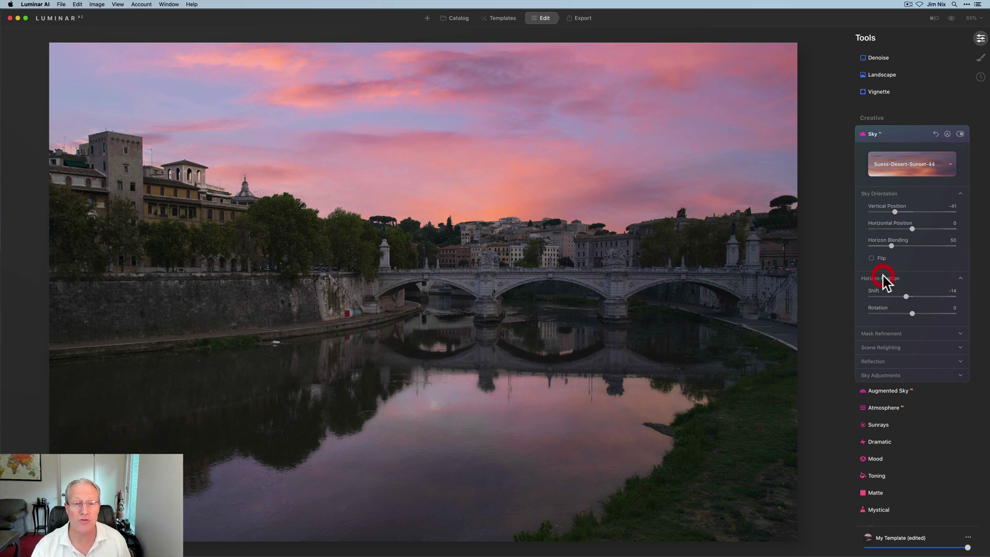
click(877, 194)
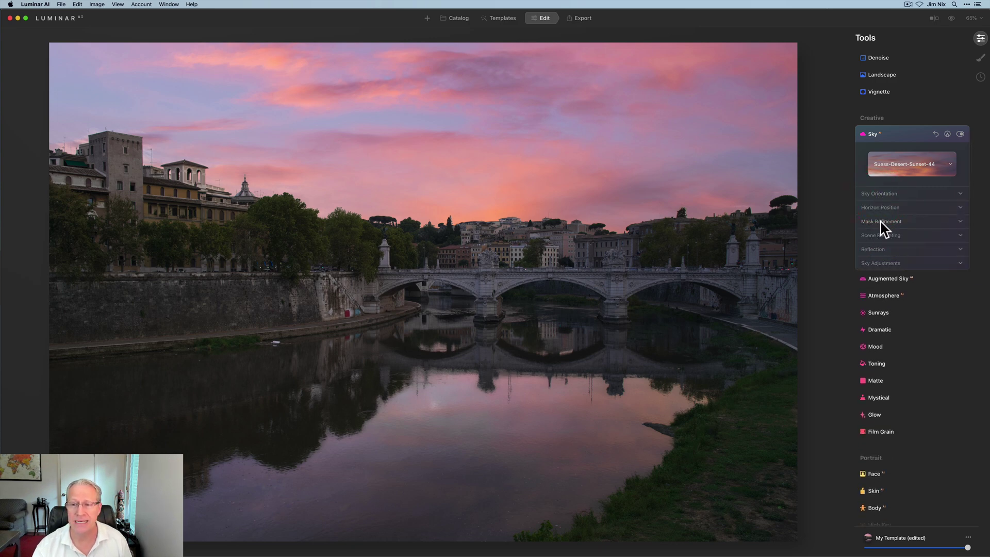
click(882, 223)
click(880, 222)
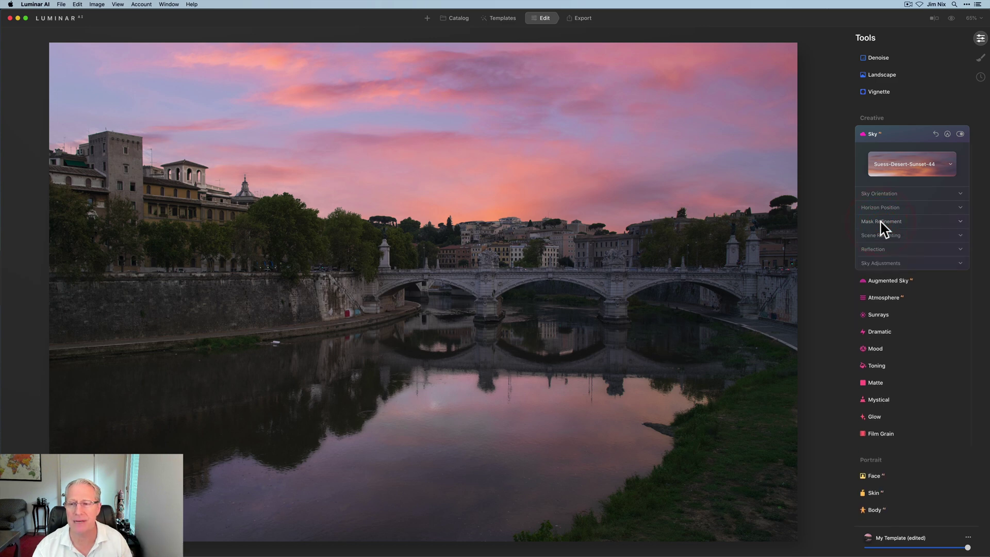
click(882, 236)
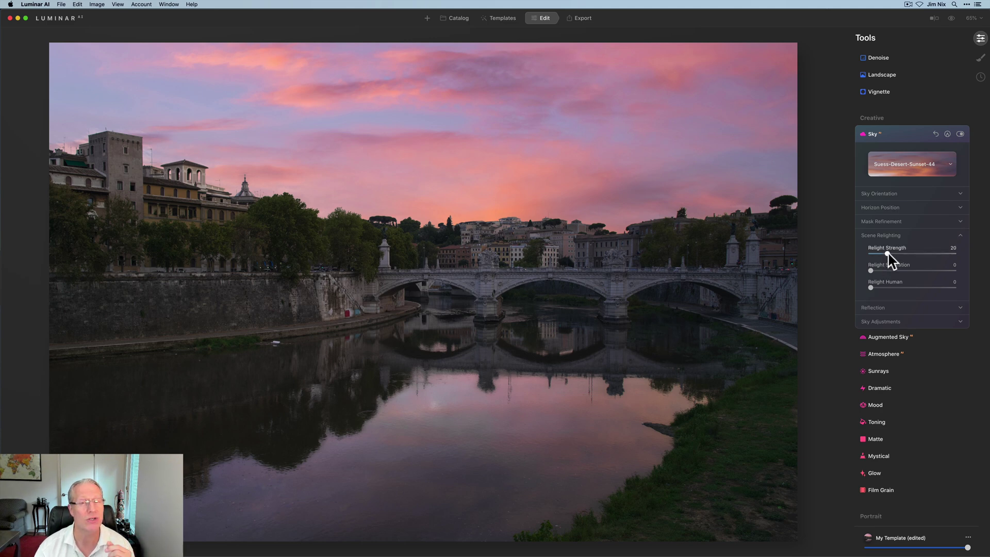
mouse_move(888, 254)
mouse_down()
mouse_move(920, 249)
mouse_move(875, 271)
mouse_move(886, 270)
mouse_move(876, 270)
mouse_move(887, 253)
mouse_up()
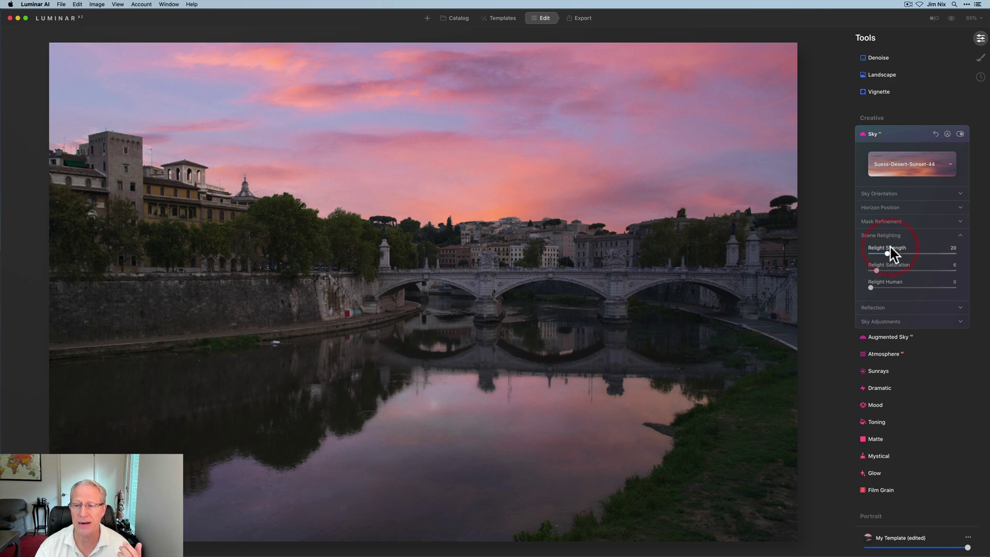
double_click(880, 267)
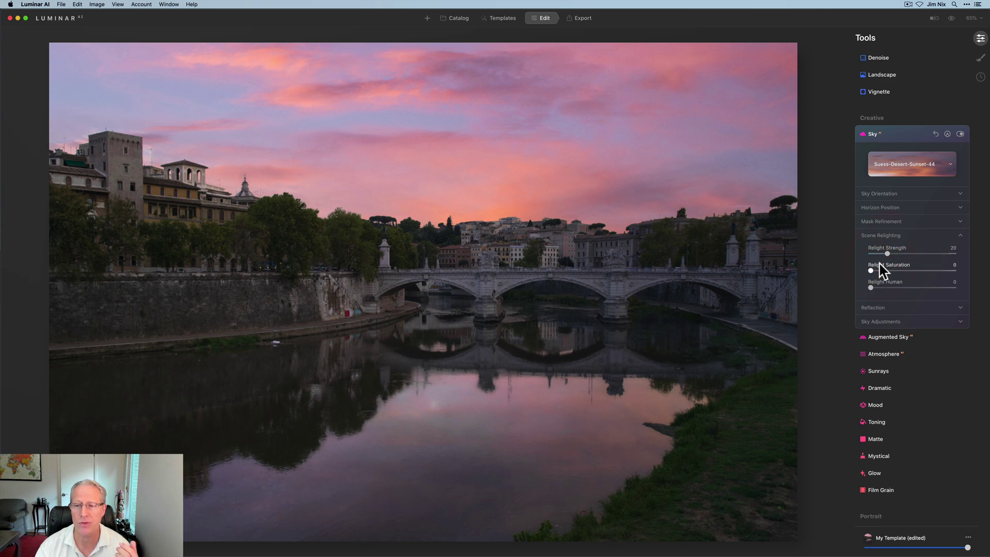
- Collapse Scene Relighting and toggle the Suess-Desert-Sunset-44 sky off and back on
click(883, 235)
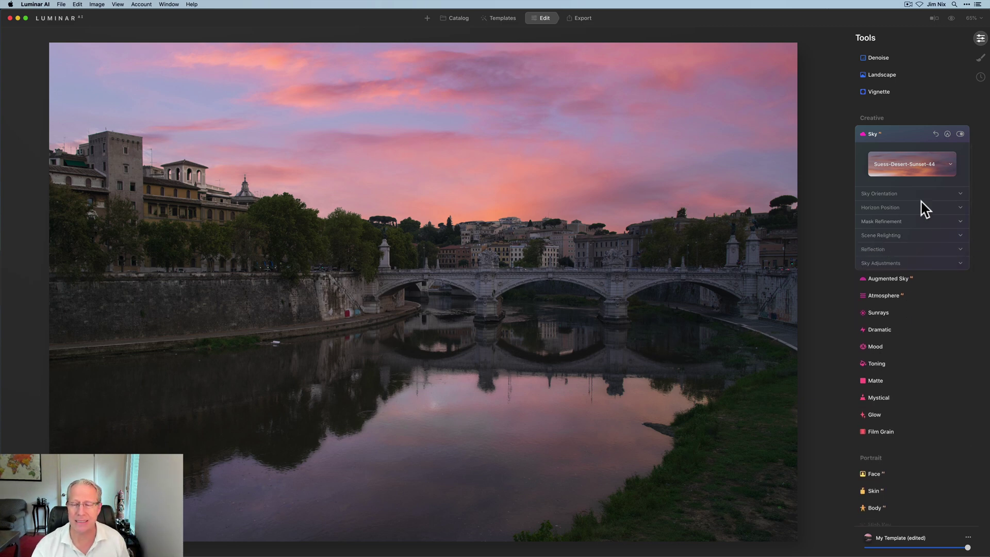
click(959, 134)
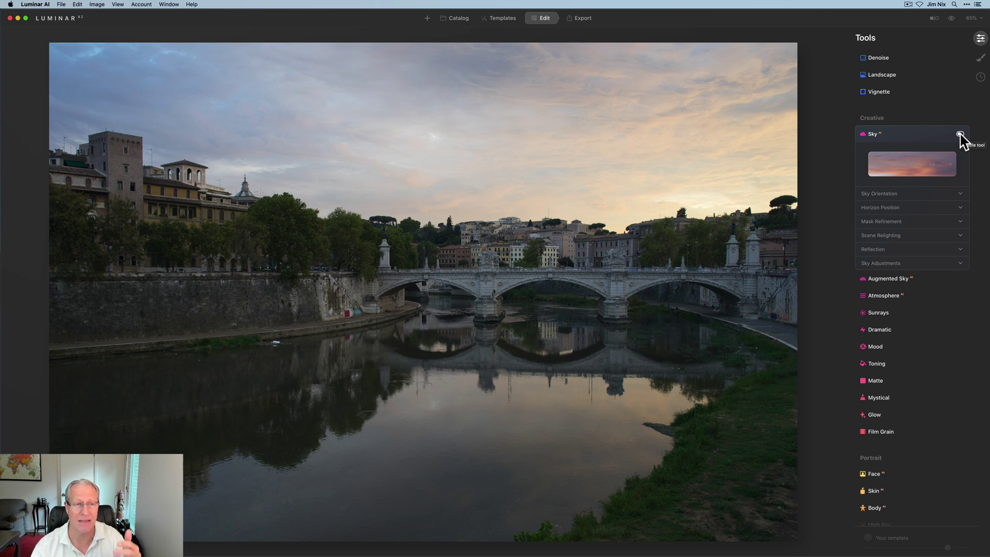
click(960, 134)
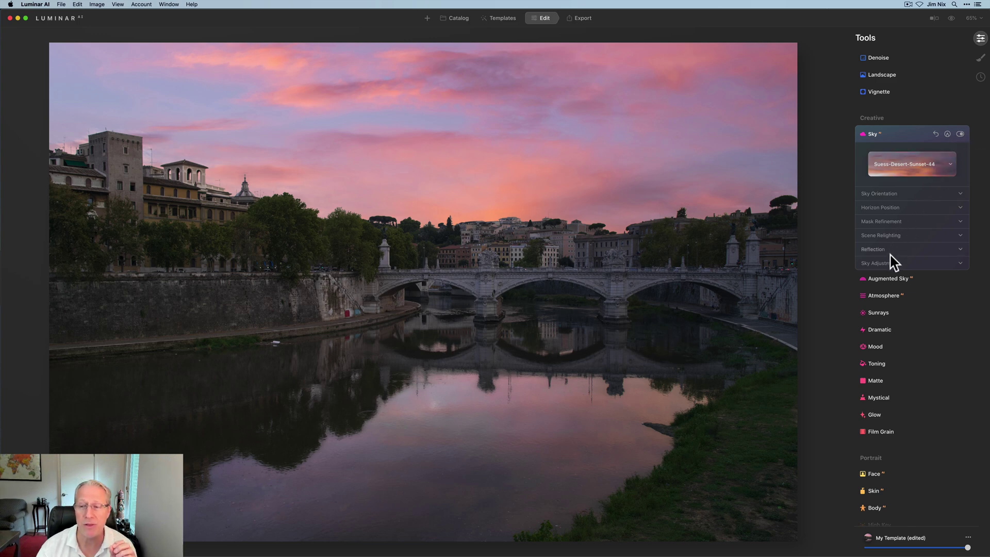
scroll(894, 260, down, 1)
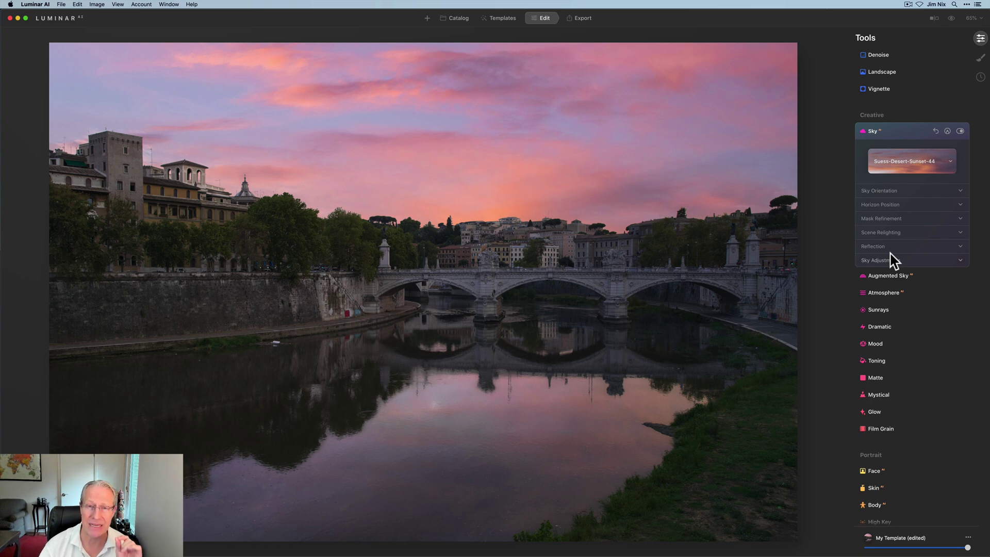
- Set the sky Reflection Amount to 80 and Water Blur to 44
click(879, 247)
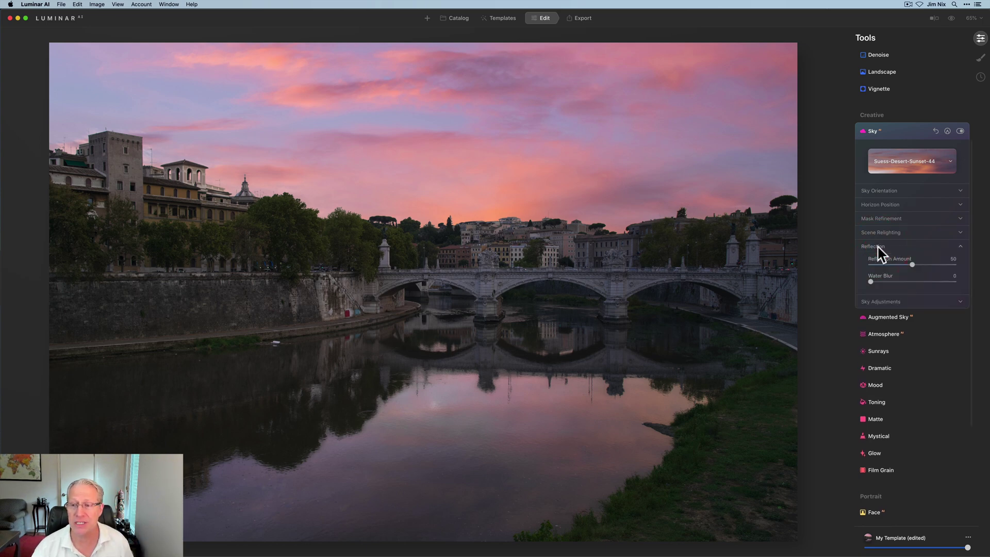
scroll(879, 250, down, 2)
drag(912, 247, 937, 248)
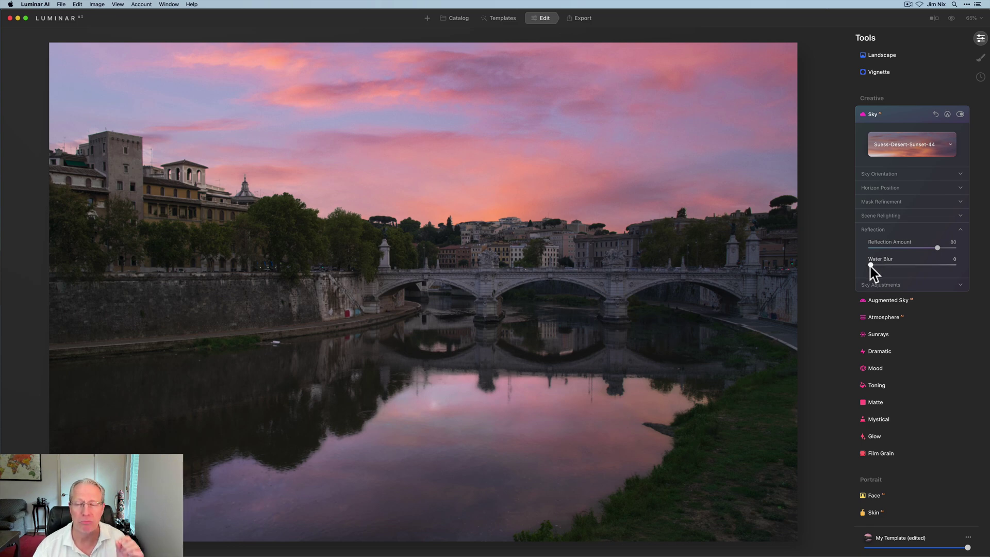
drag(870, 265, 907, 251)
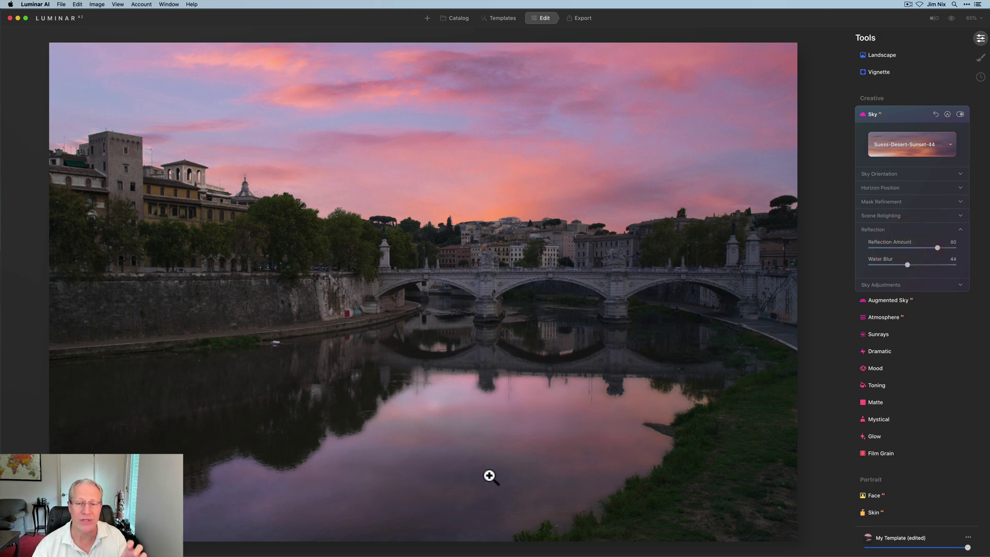
- In the sky's Adjustments settings, set Defocus to 5
click(884, 281)
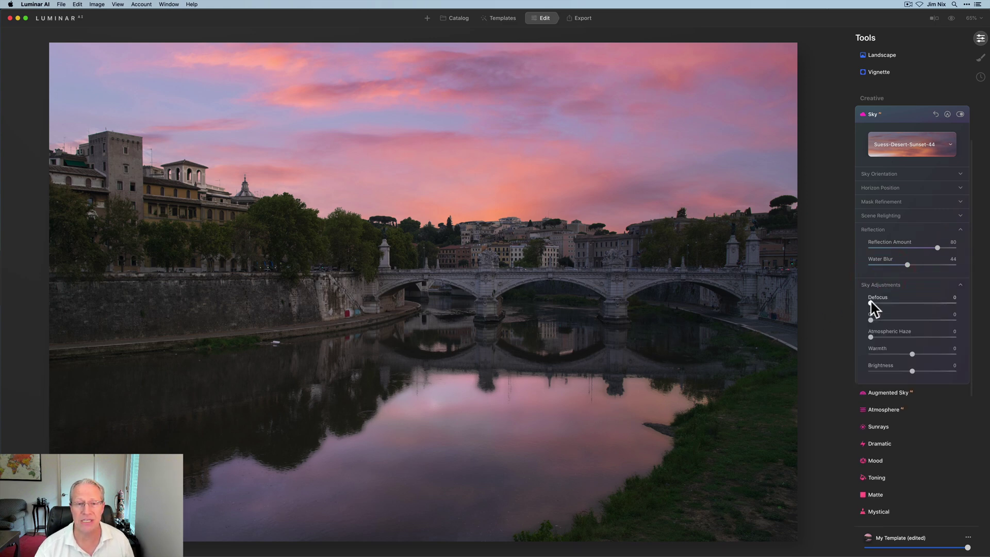
drag(870, 302, 875, 301)
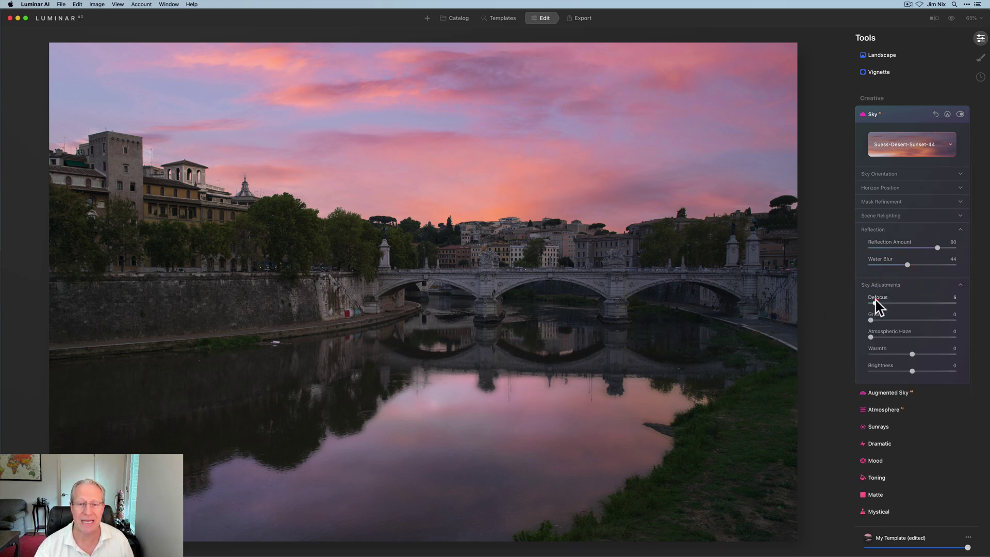
click(875, 301)
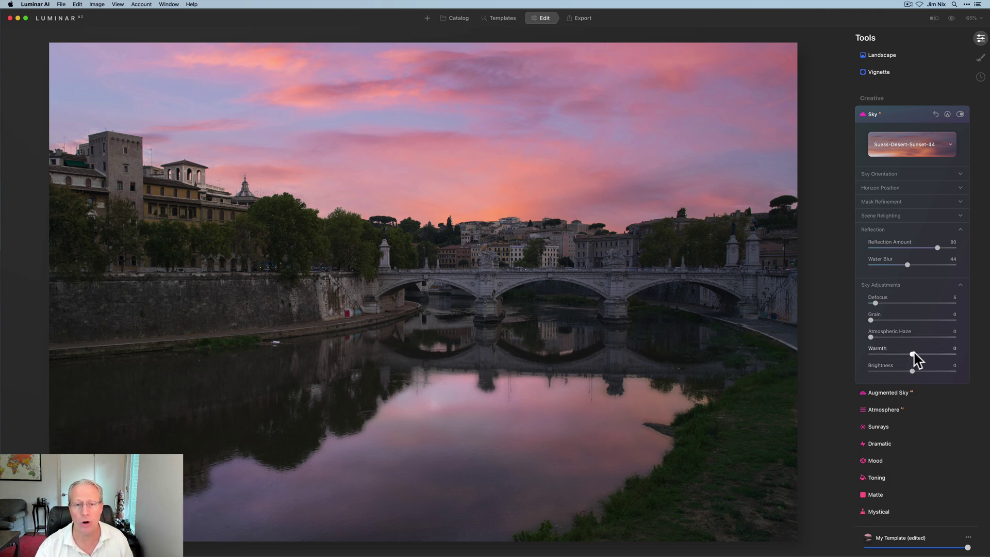
- Set the replacement sky's Warmth to -26 and Brightness to 9
mouse_move(912, 354)
mouse_down()
mouse_move(943, 353)
mouse_move(900, 354)
mouse_move(897, 371)
mouse_move(887, 371)
mouse_move(926, 371)
mouse_move(916, 371)
mouse_up()
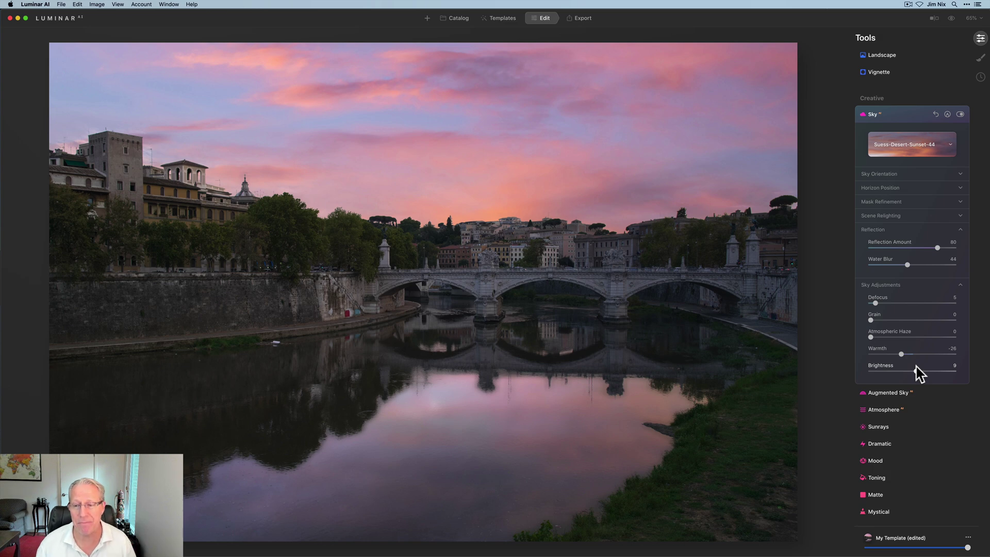